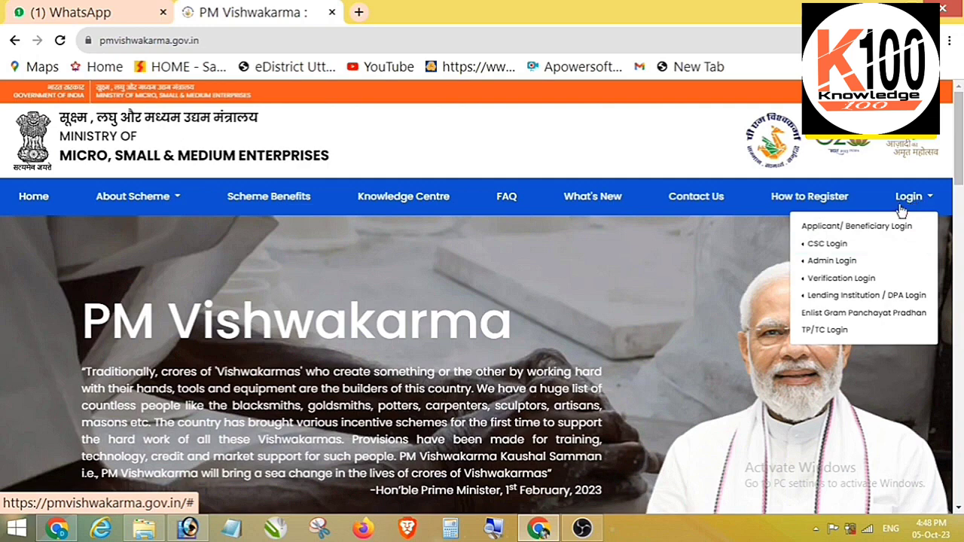
Start CSC - Register Artisans from Login > CSC Login and answer No to both eligibility questions.
left_click(826, 244)
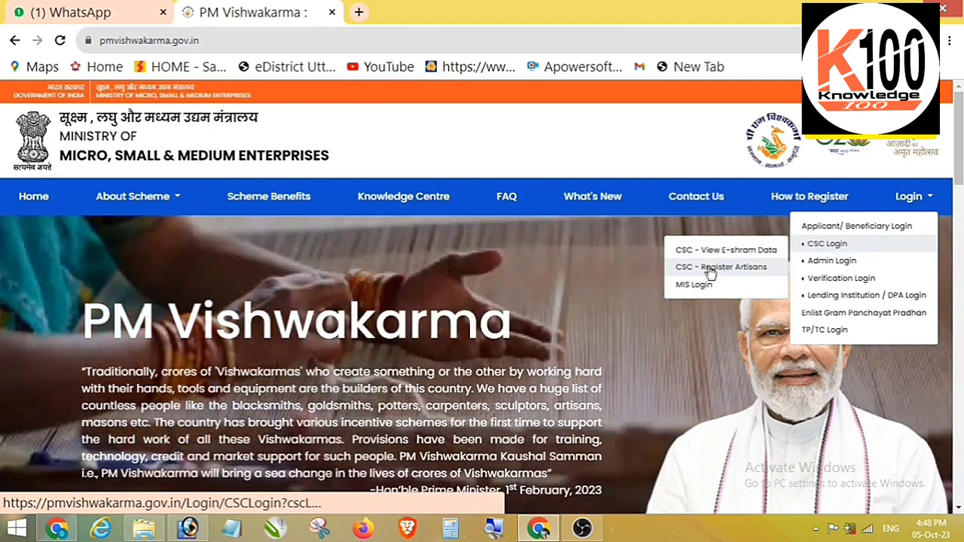
left_click(711, 269)
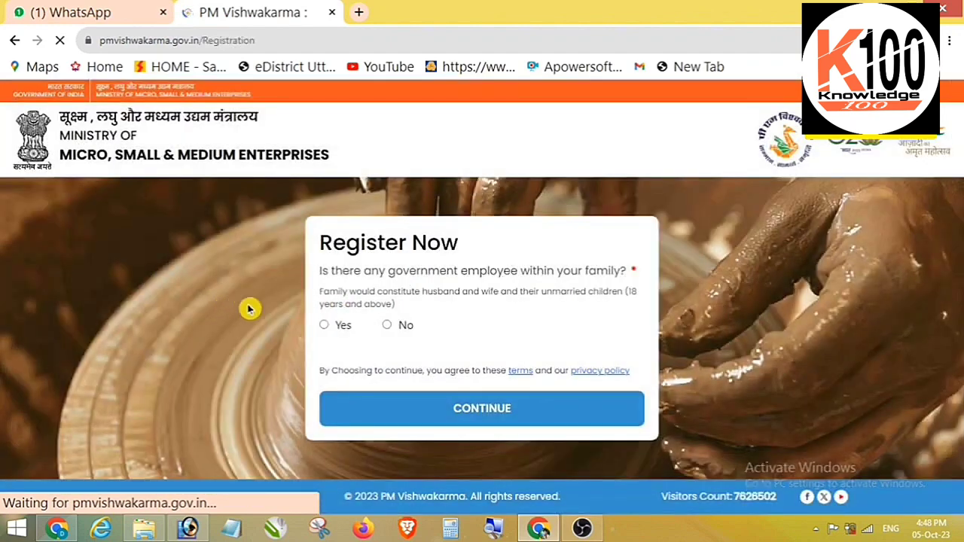
left_click(388, 325)
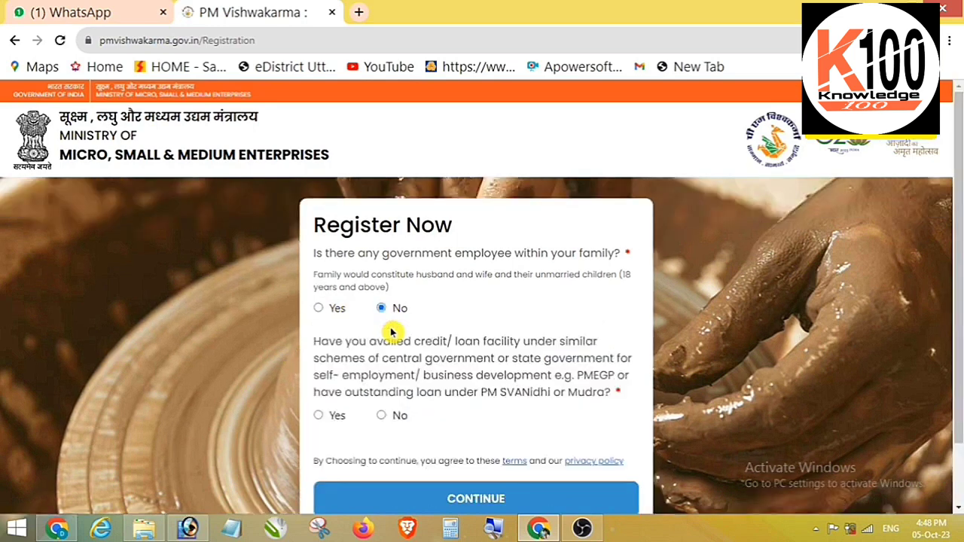
left_click(381, 417)
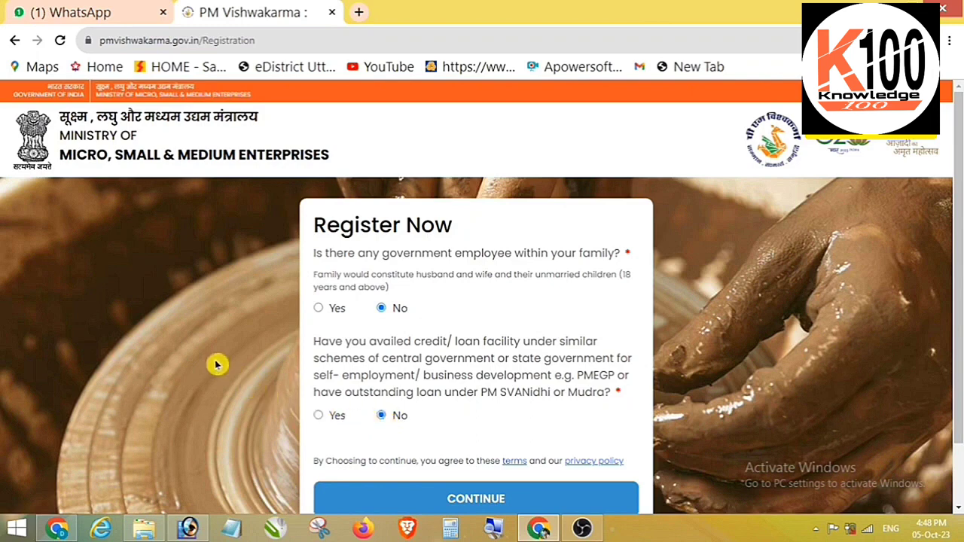
scroll(264, 361, "down", 2)
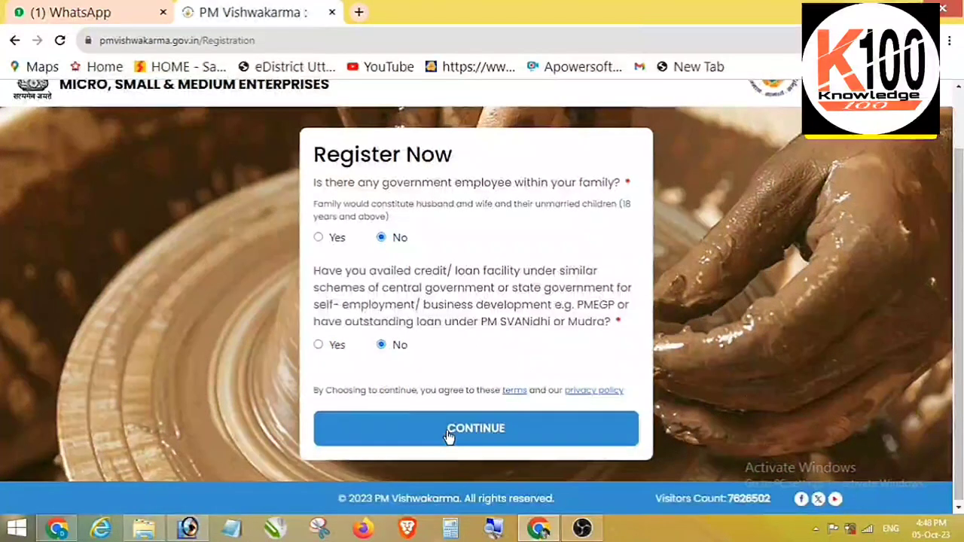
Continue to Aadhaar verification and enter the applicant's mobile number and Aadhaar number.
left_click(471, 430)
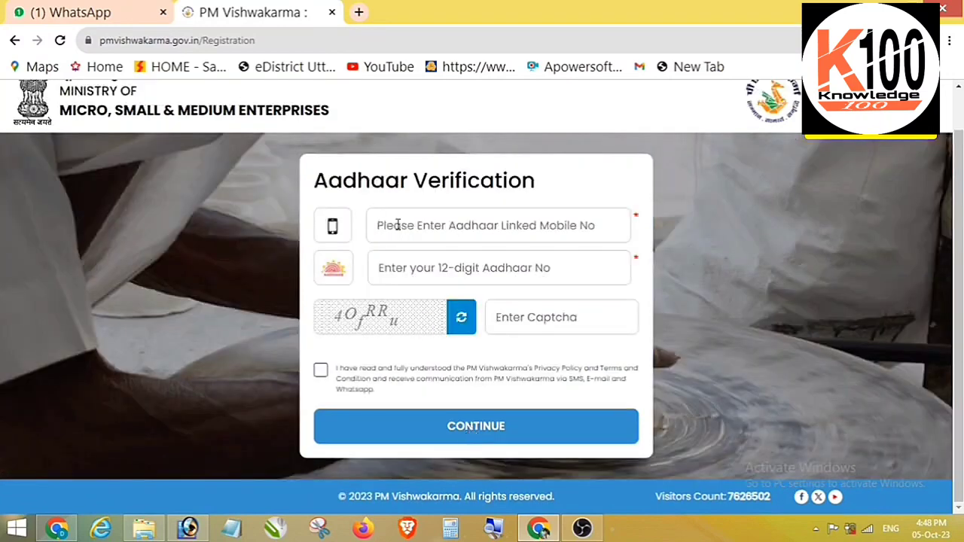
type("798")
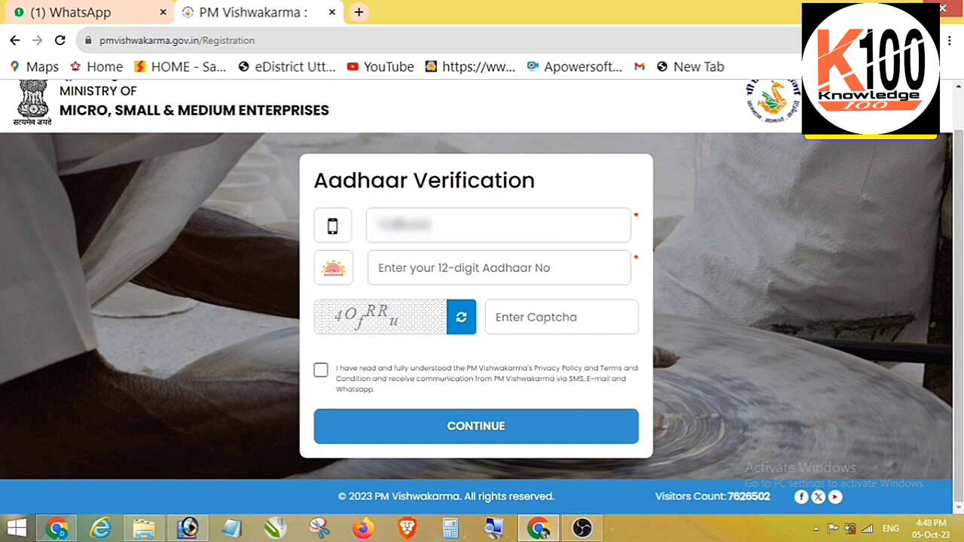
type("210")
left_click(497, 268)
type("1234")
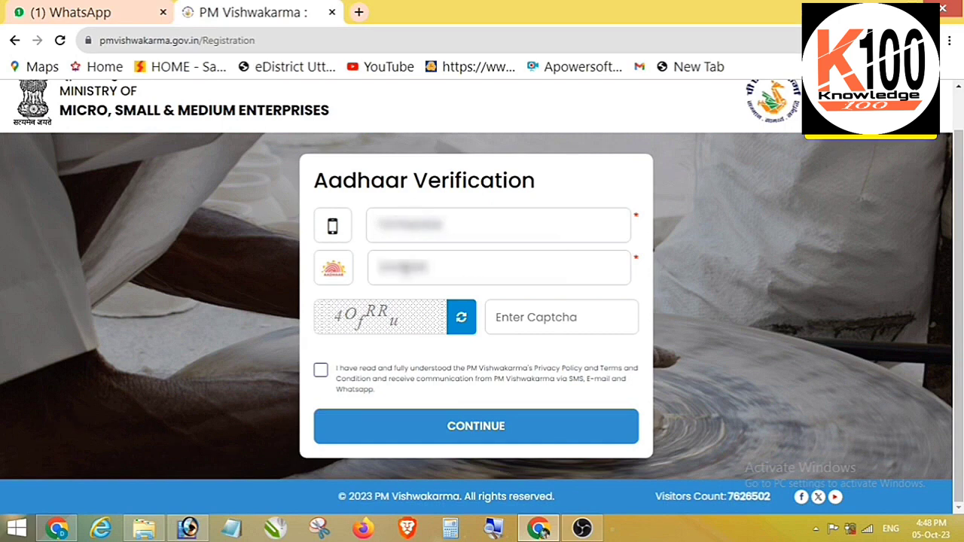
type("5678")
Fill in the captcha, accept the privacy policy and terms, and request the OTP.
left_click(523, 317)
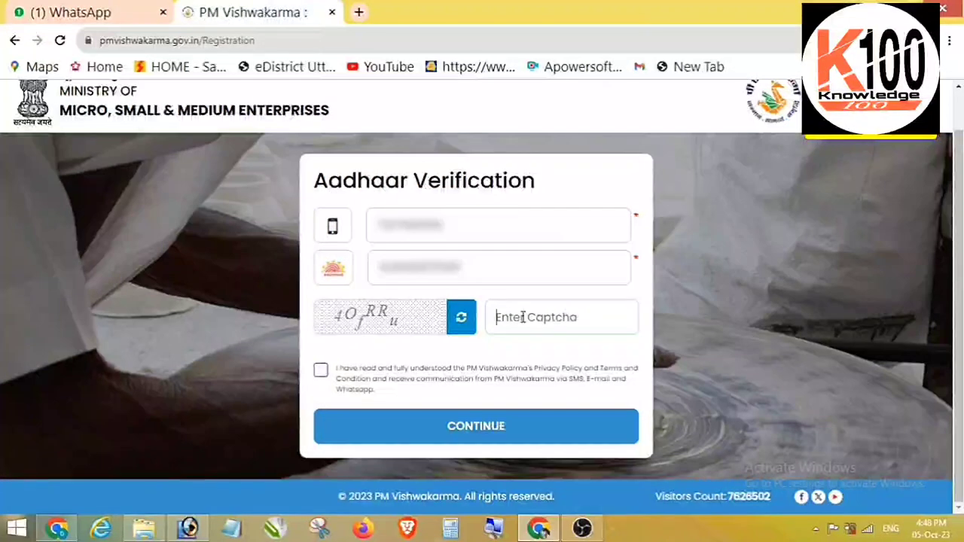
type("4Of")
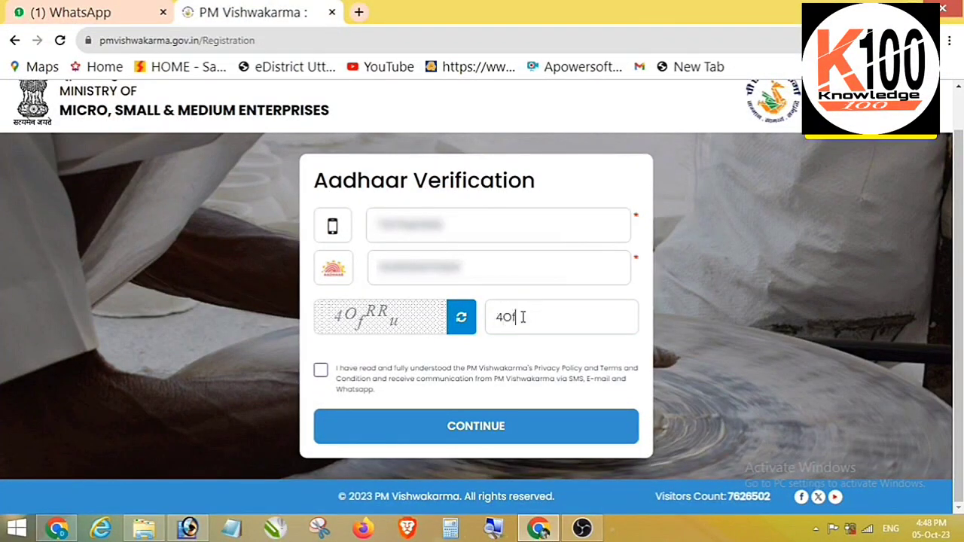
type("RRu")
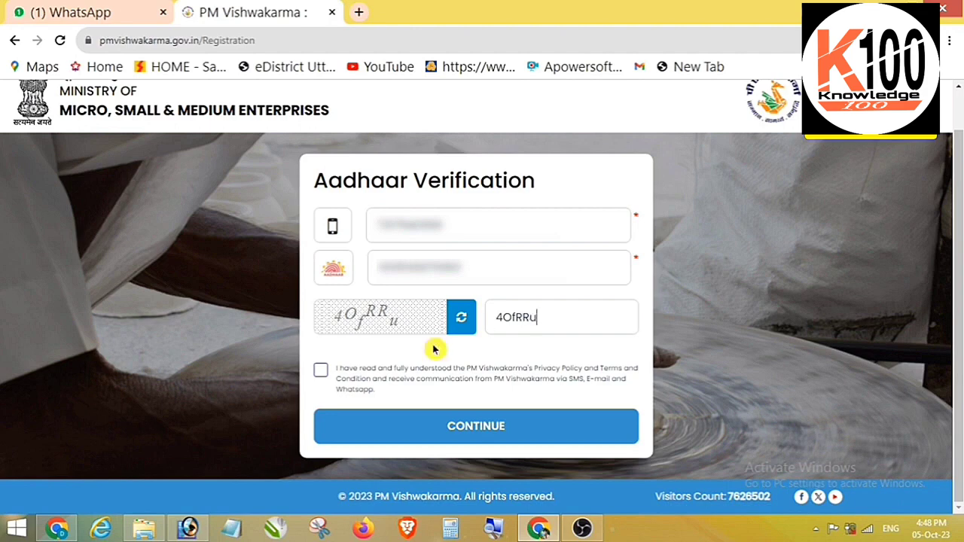
left_click(321, 370)
left_click(467, 436)
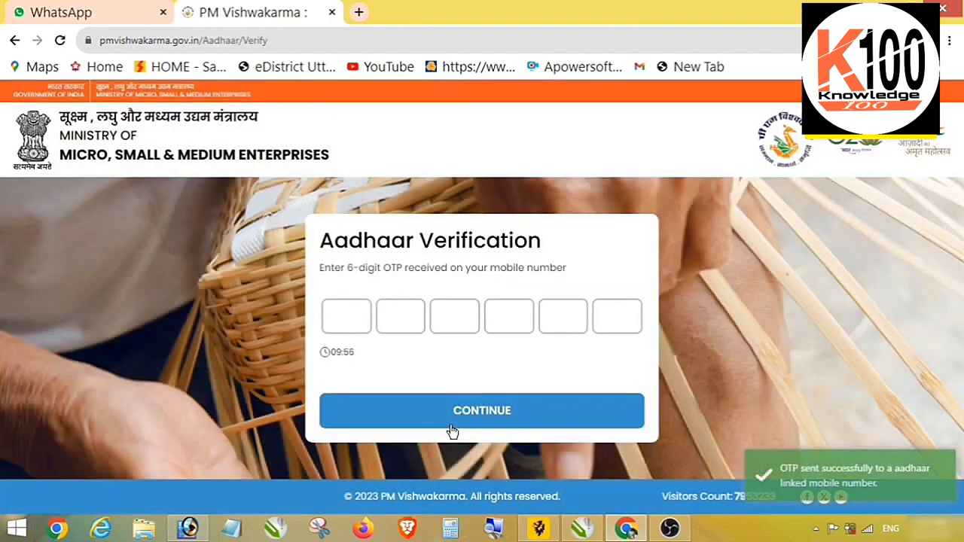
Enter the six-digit OTP received on the mobile and submit it for verification.
left_click(343, 319)
type("12")
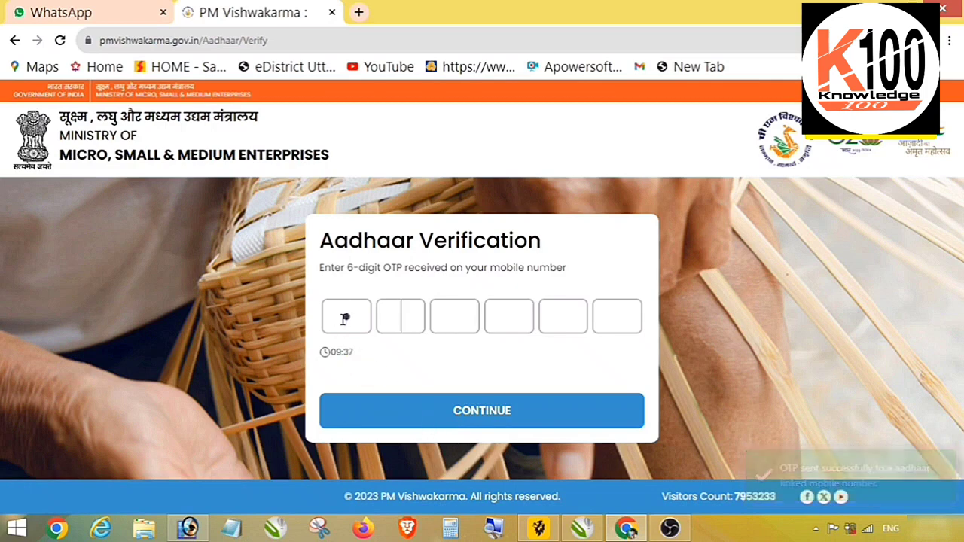
type("234")
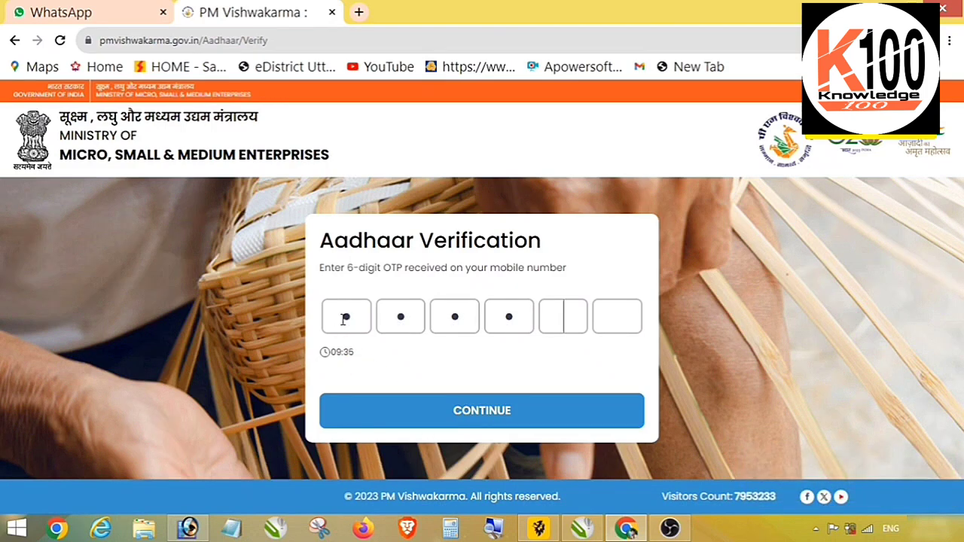
type("56")
left_click(482, 420)
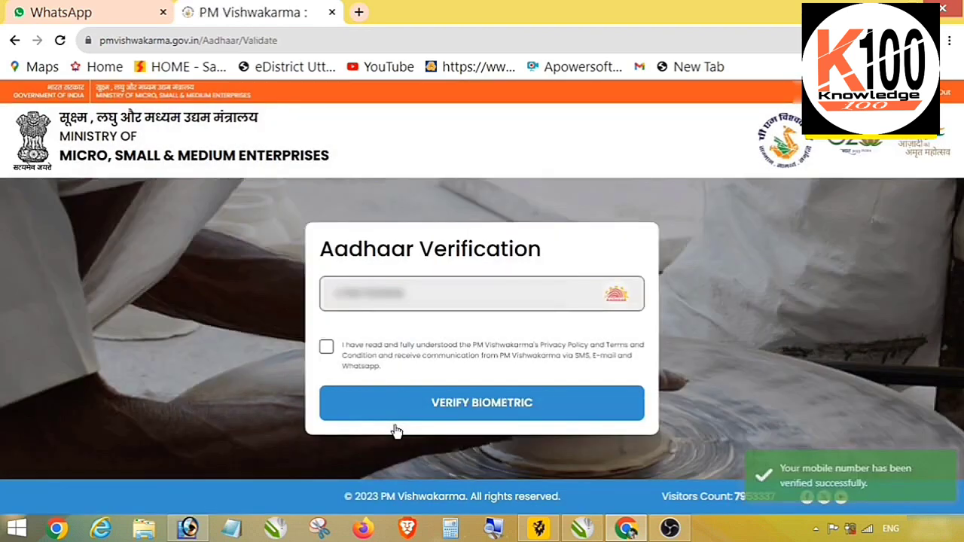
Agree to the consent terms and run fingerprint biometric verification.
left_click(327, 348)
left_click(500, 405)
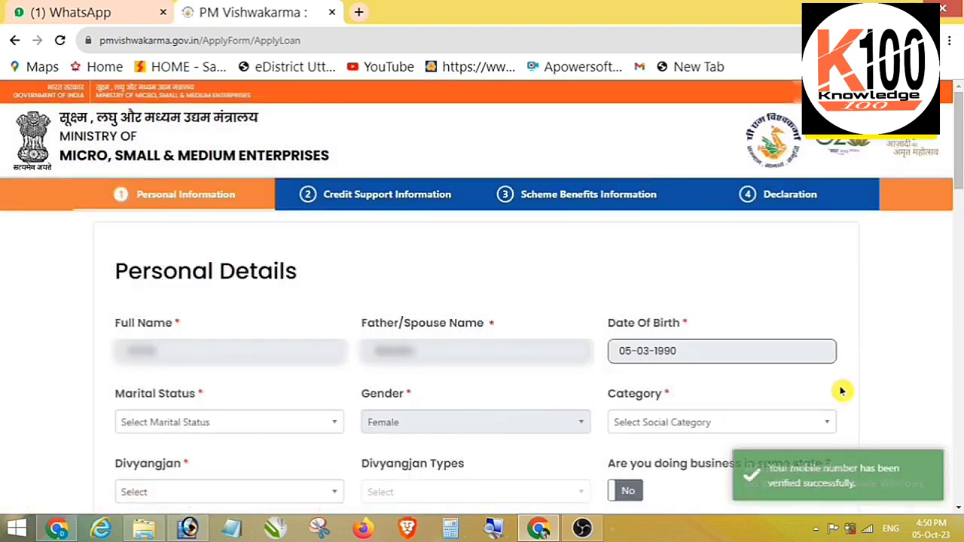
Set Category to OBC and Divyangjan to No.
scroll(842, 391, "down", 2)
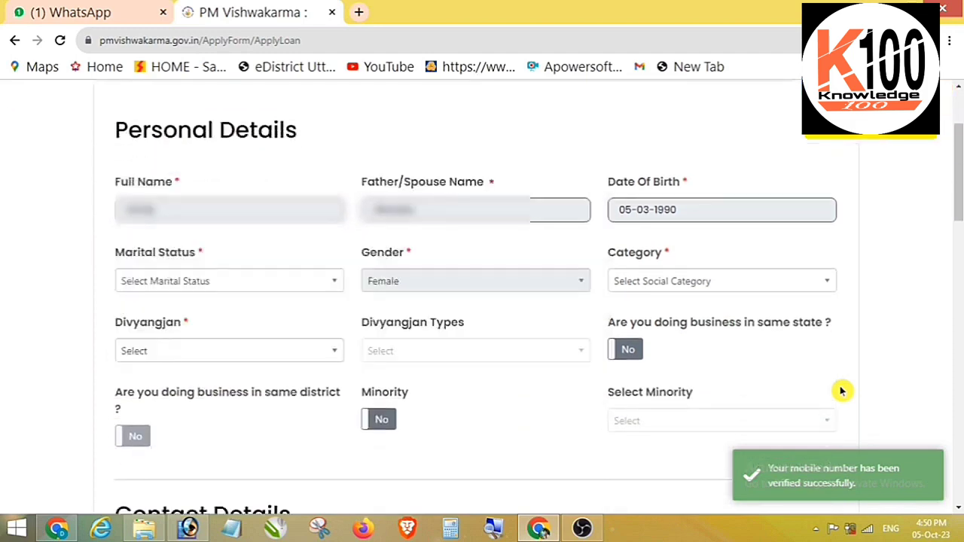
left_click(627, 283)
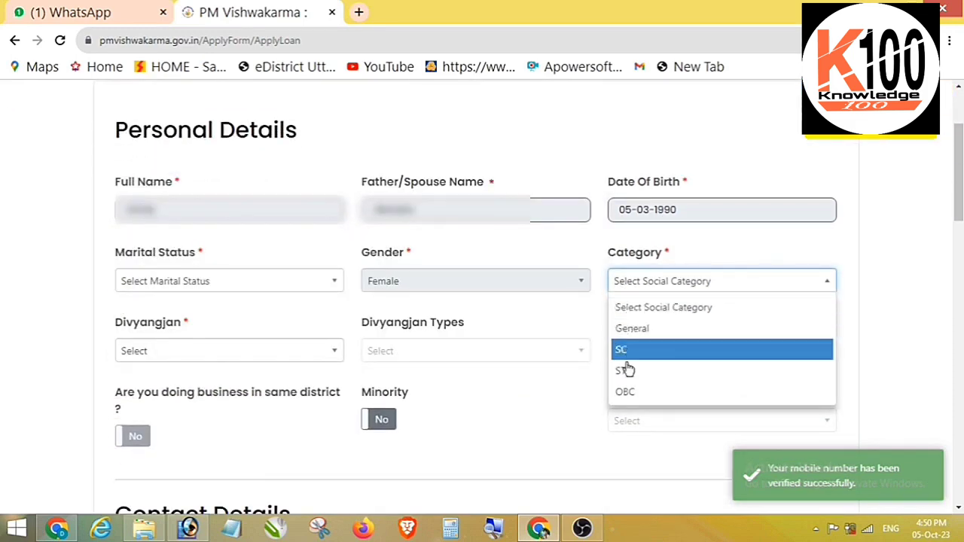
left_click(620, 392)
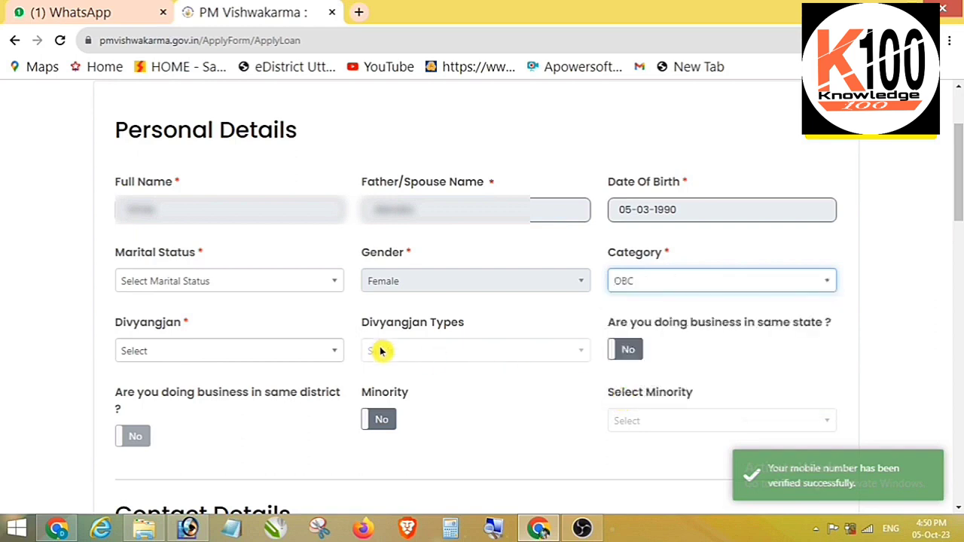
left_click(152, 352)
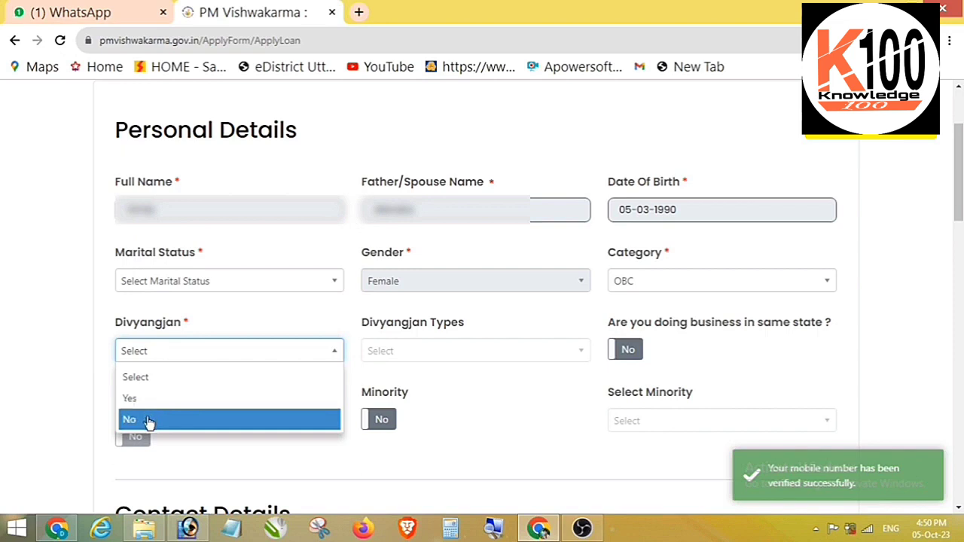
left_click(151, 419)
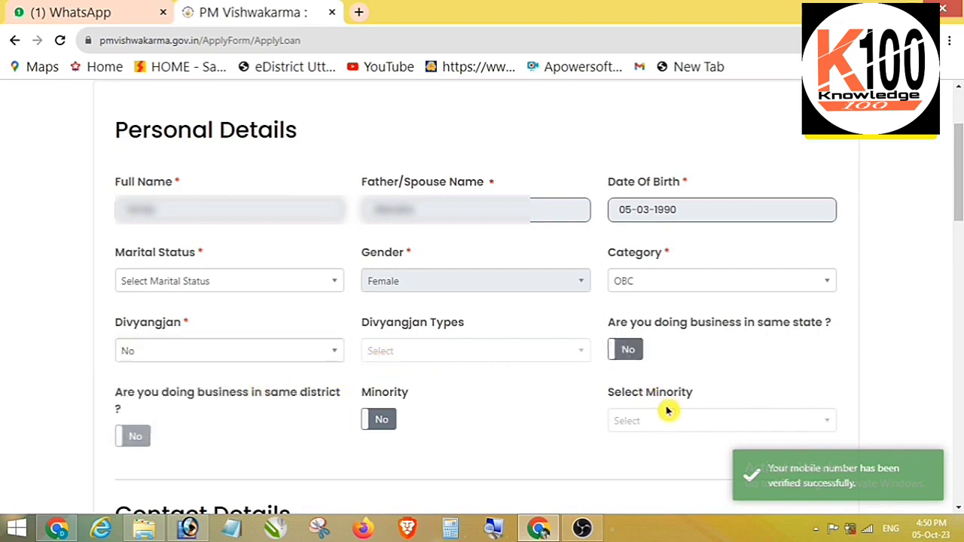
Answer Yes to doing business in the same state and the same district.
left_click(626, 353)
left_click(135, 441)
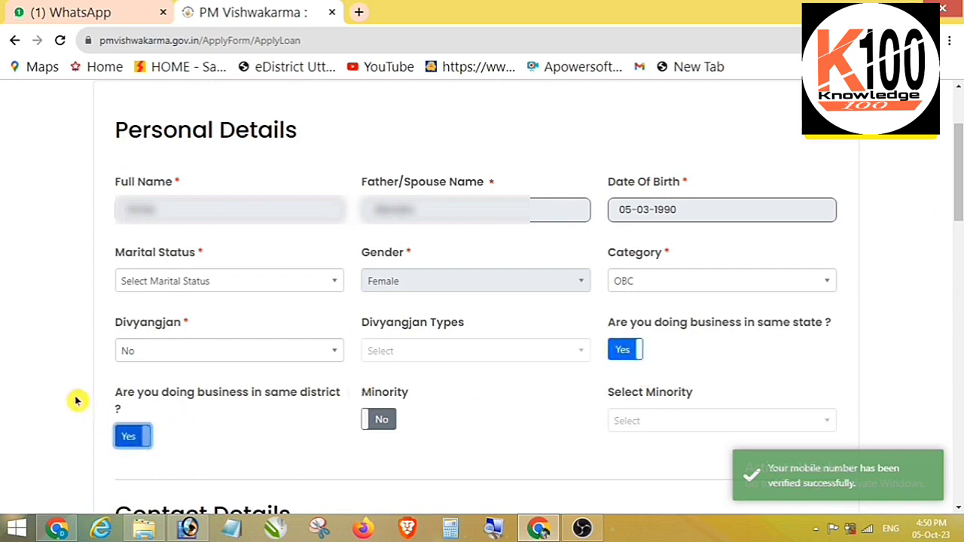
scroll(189, 267, "down", 3)
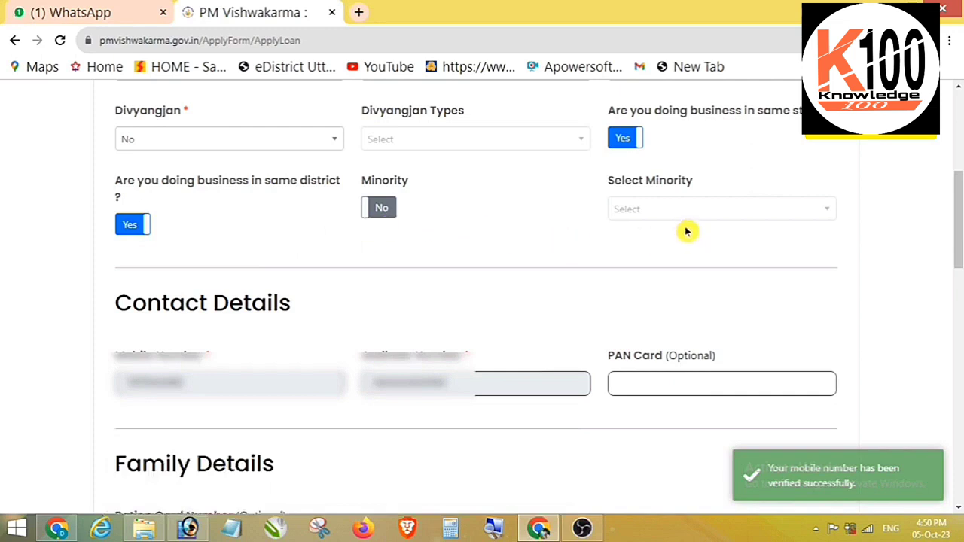
scroll(558, 324, "down", 1)
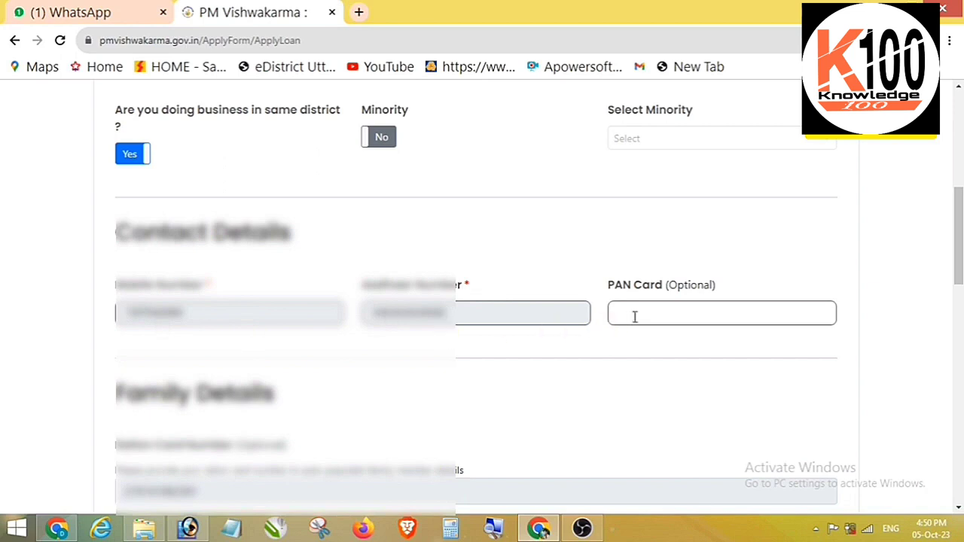
scroll(734, 351, "down", 2)
Make the current address the same as the Aadhaar address.
scroll(532, 309, "down", 6)
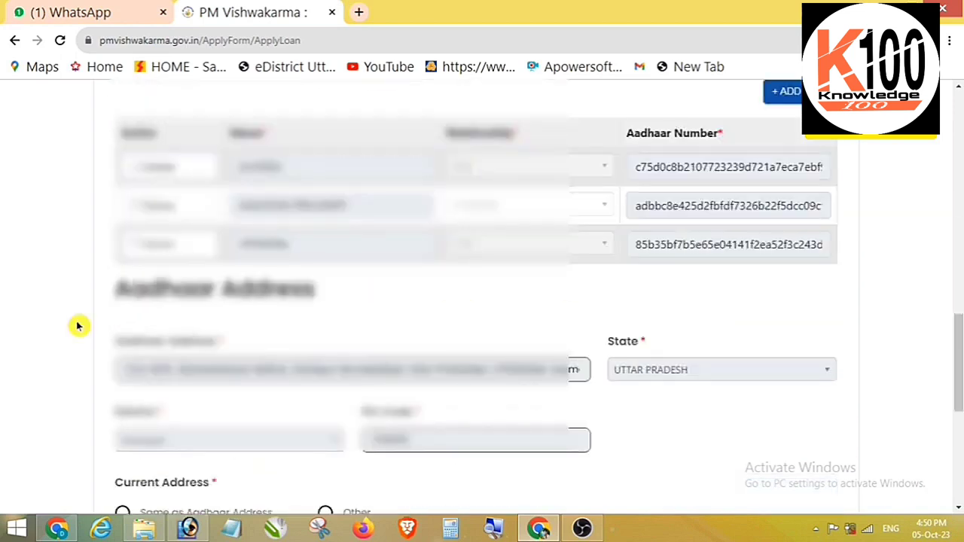
scroll(78, 326, "down", 2)
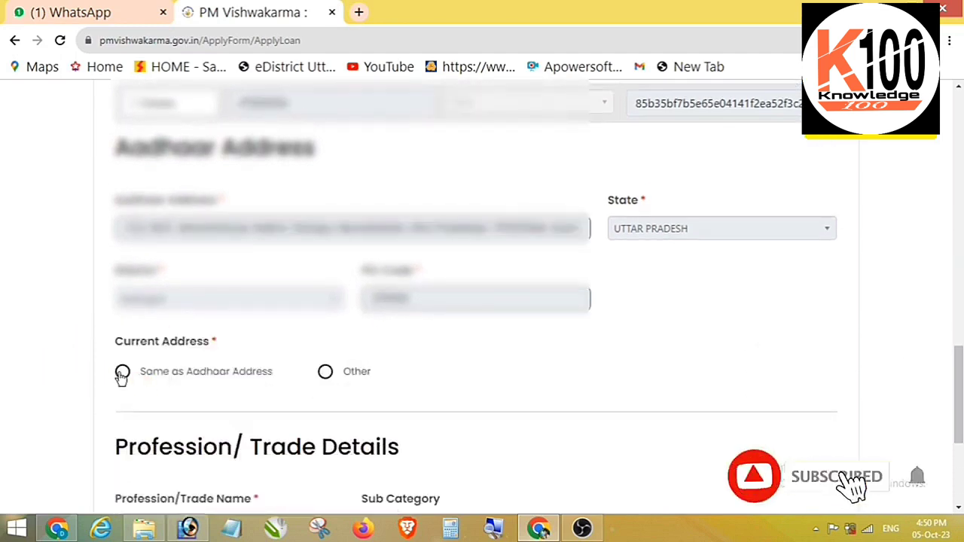
left_click(121, 374)
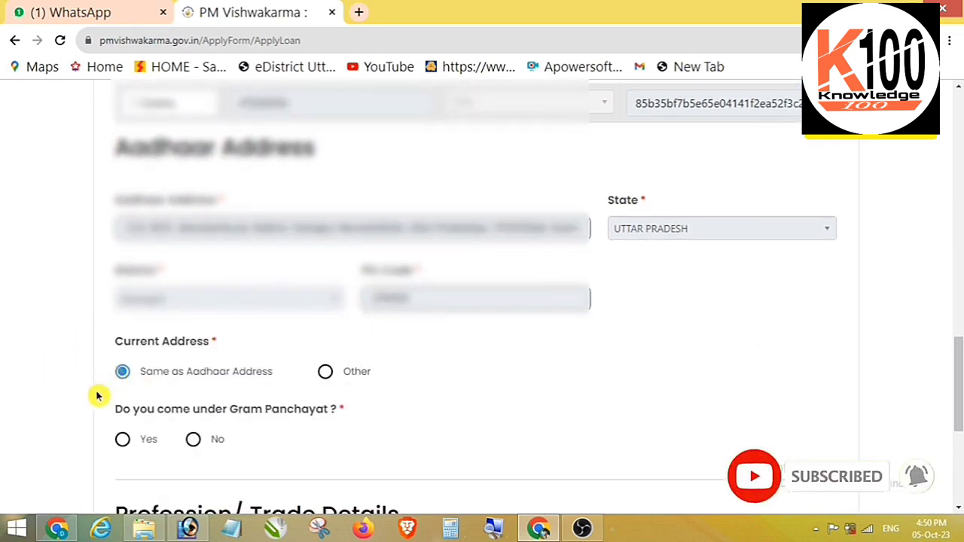
Answer Yes to the Gram Panchayat question and choose the Block and Gram Panchayat.
scroll(38, 376, "down", 2)
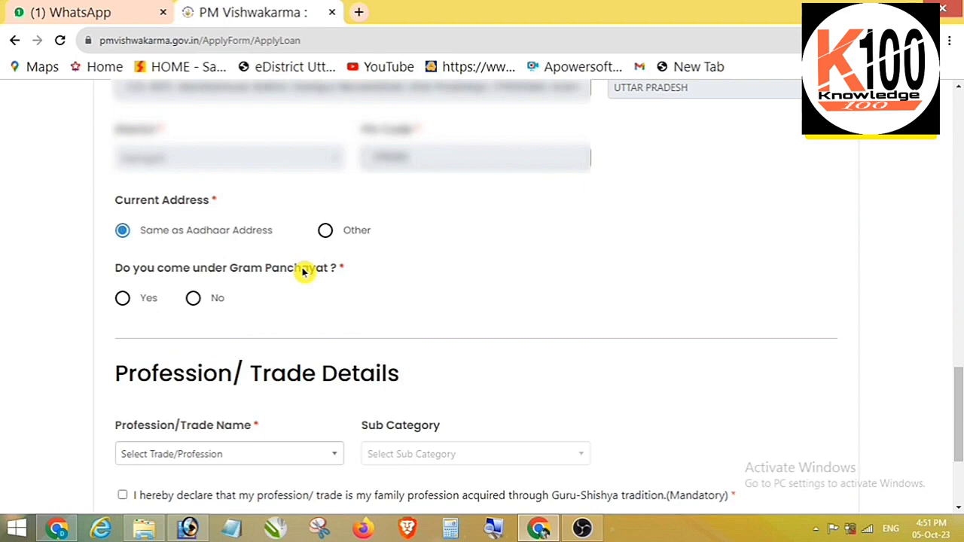
left_click(122, 298)
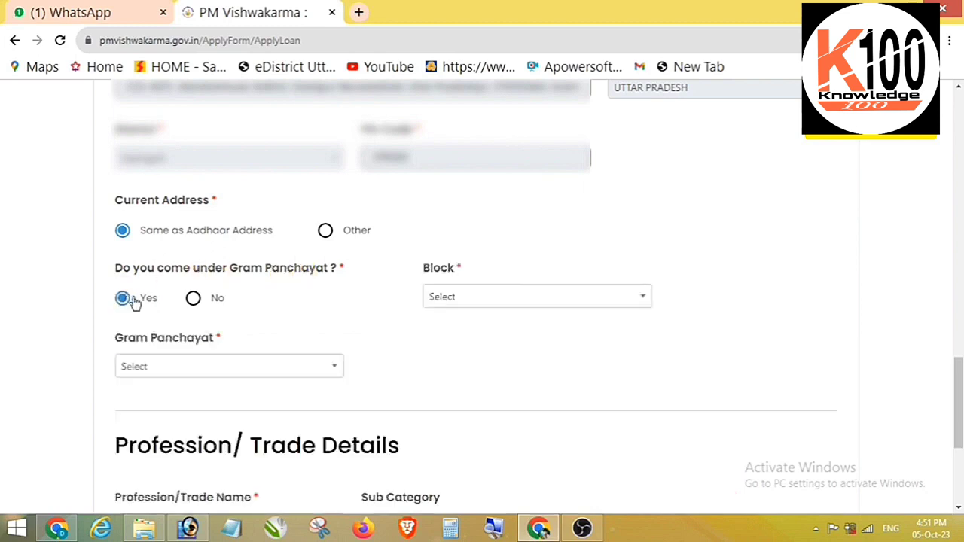
left_click(446, 300)
scroll(467, 452, "down", 5)
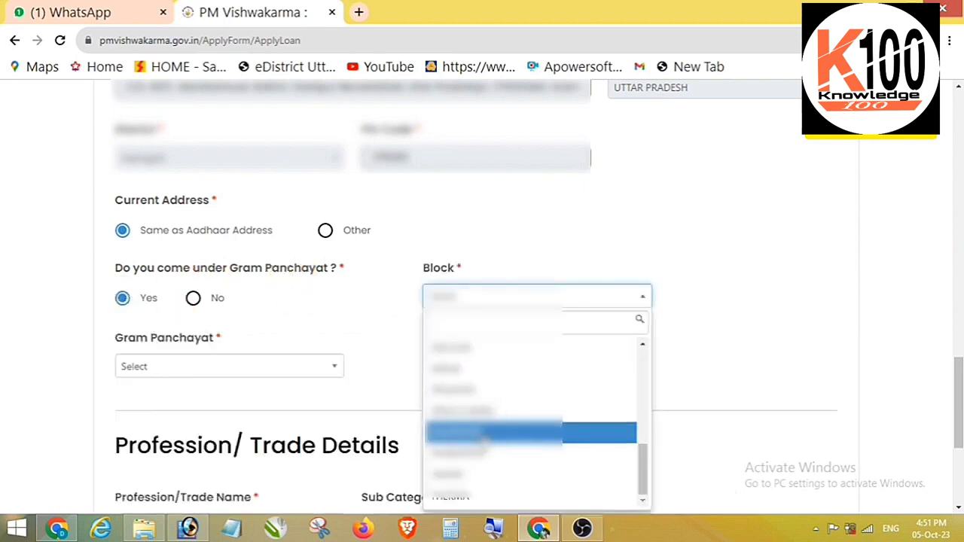
left_click(467, 475)
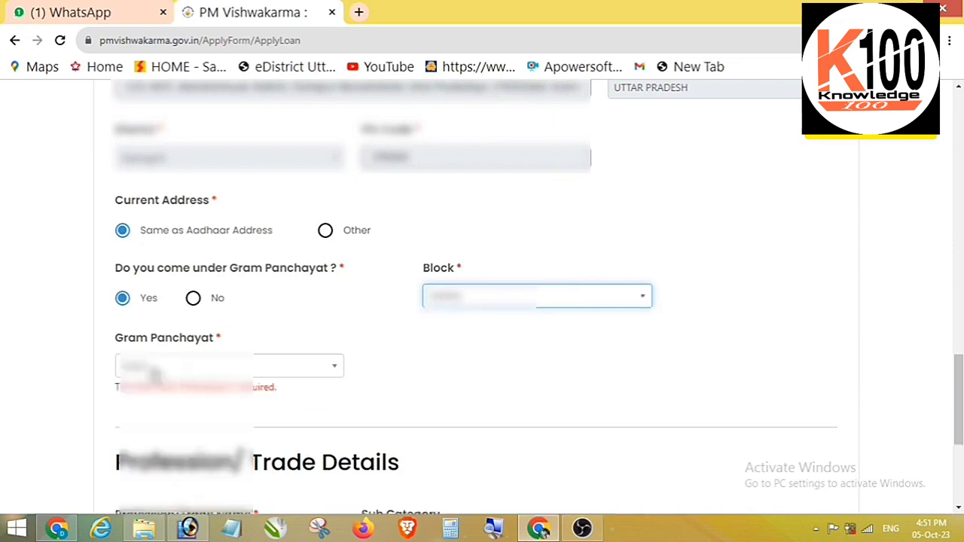
left_click(151, 367)
scroll(167, 453, "down", 5)
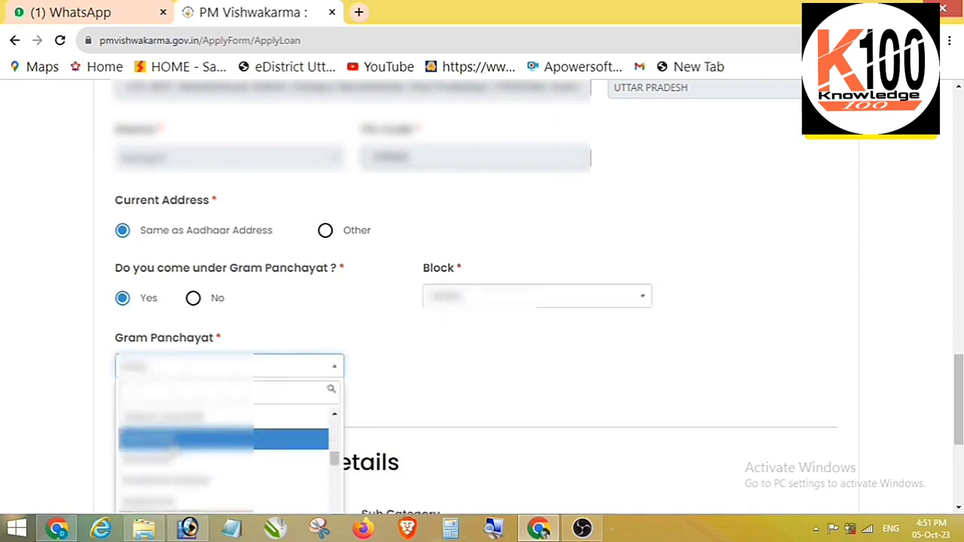
left_click(147, 478)
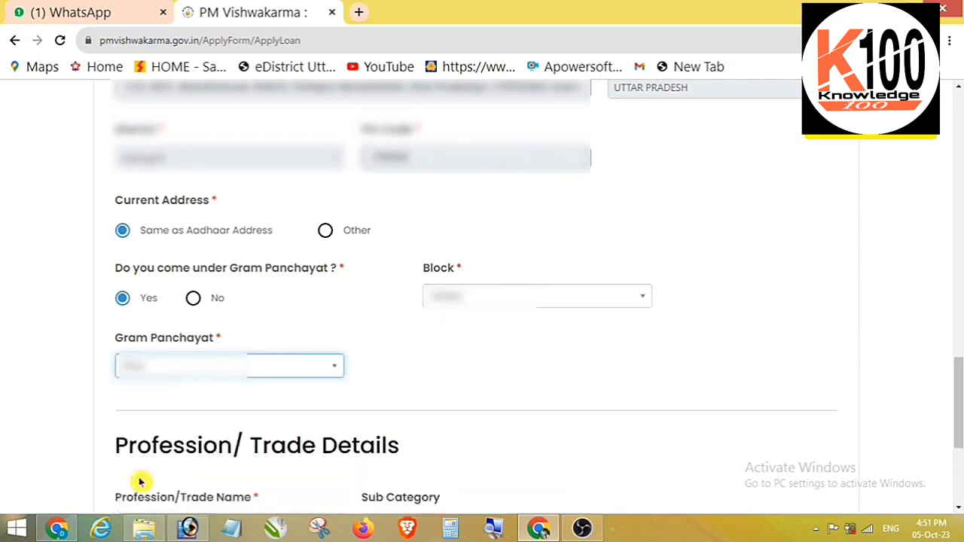
Choose Tailor (Darzi) as the trade and declare it a hereditary family profession.
scroll(66, 348, "down", 3)
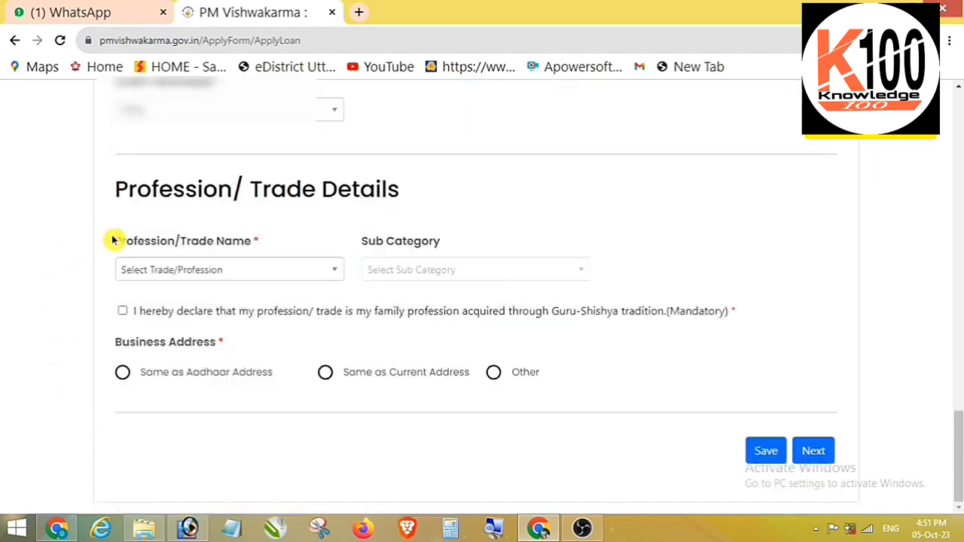
left_click(171, 274)
scroll(327, 422, "down", 5)
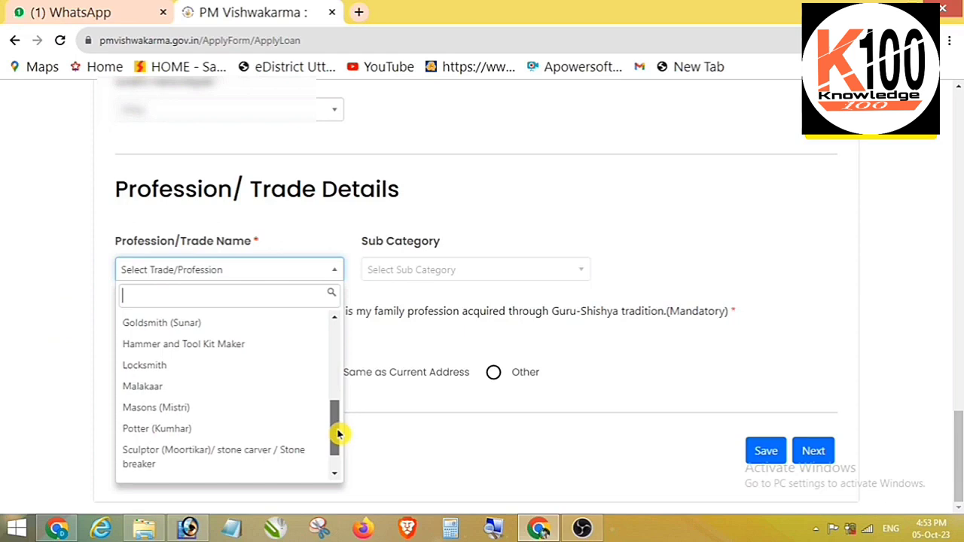
left_click_drag(339, 432, 340, 448)
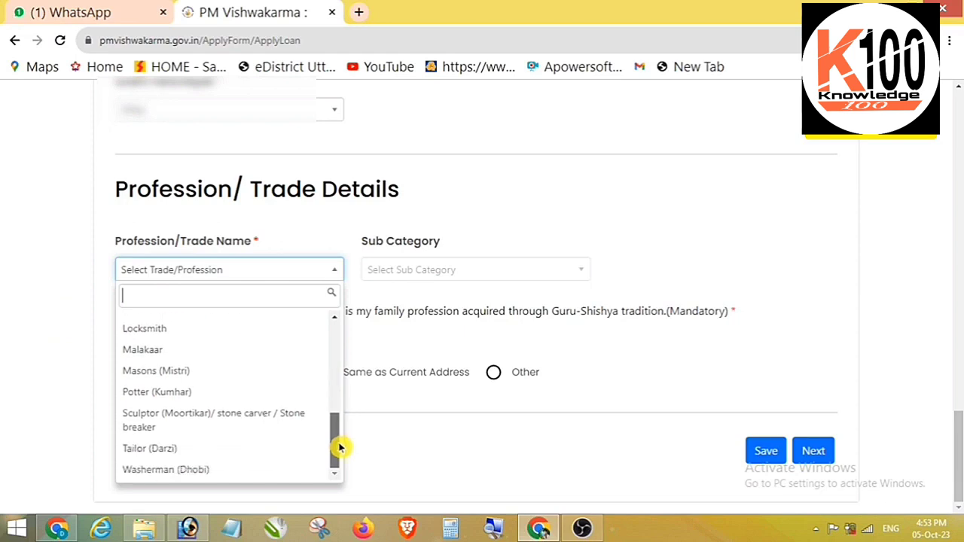
left_click(164, 449)
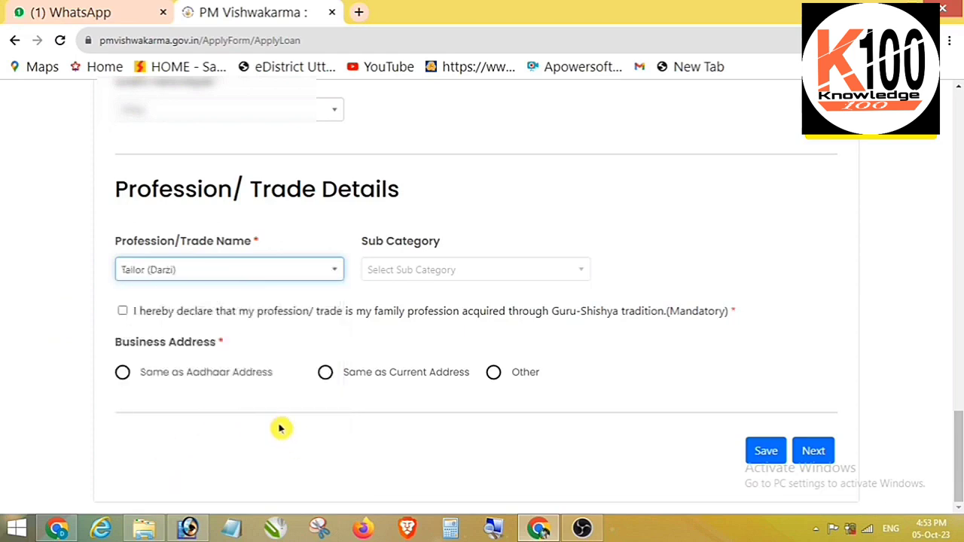
left_click(122, 312)
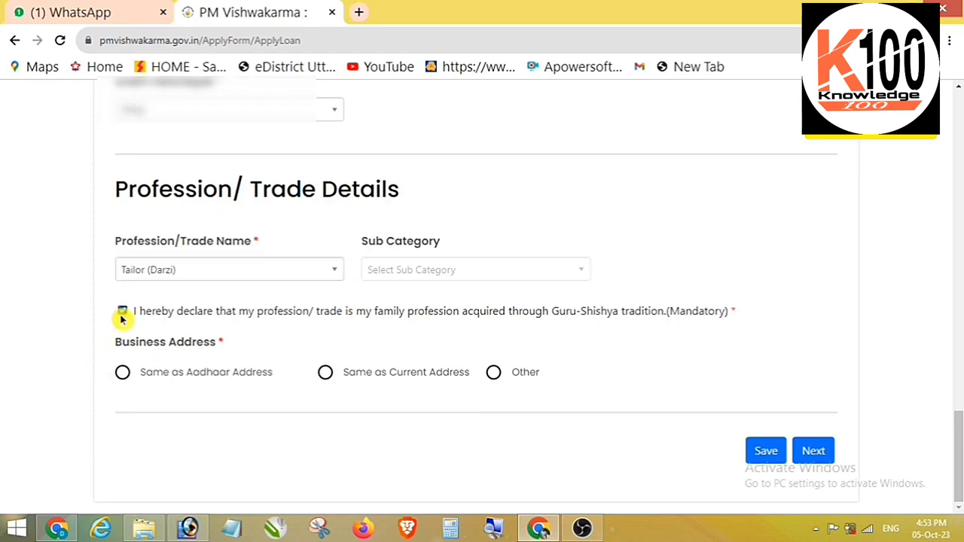
Use the Aadhaar address as business address, save, and proceed to bank details.
left_click(122, 374)
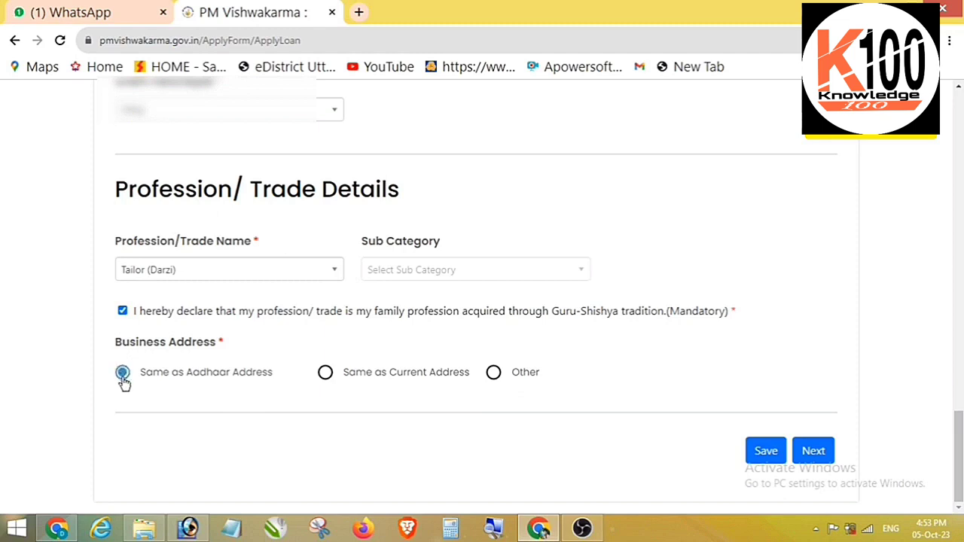
left_click(764, 456)
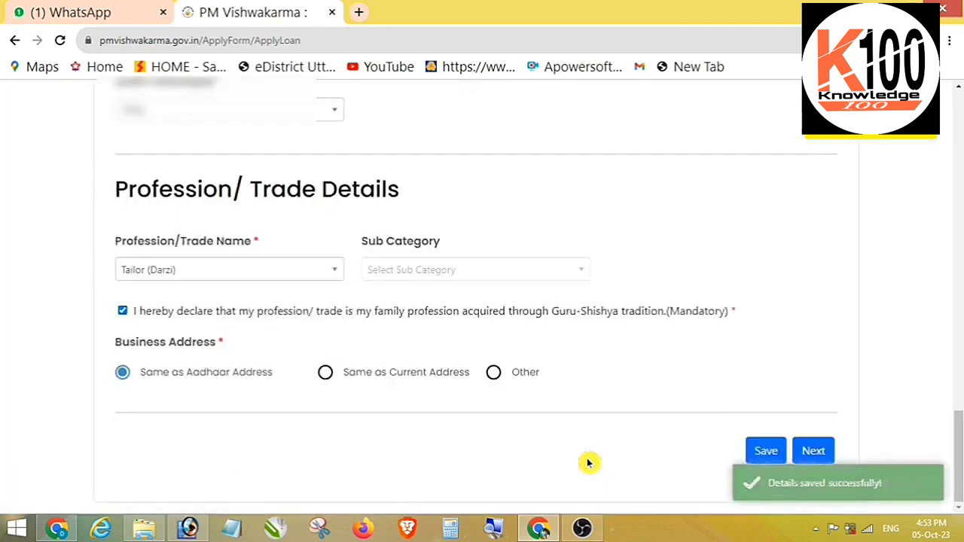
left_click(814, 452)
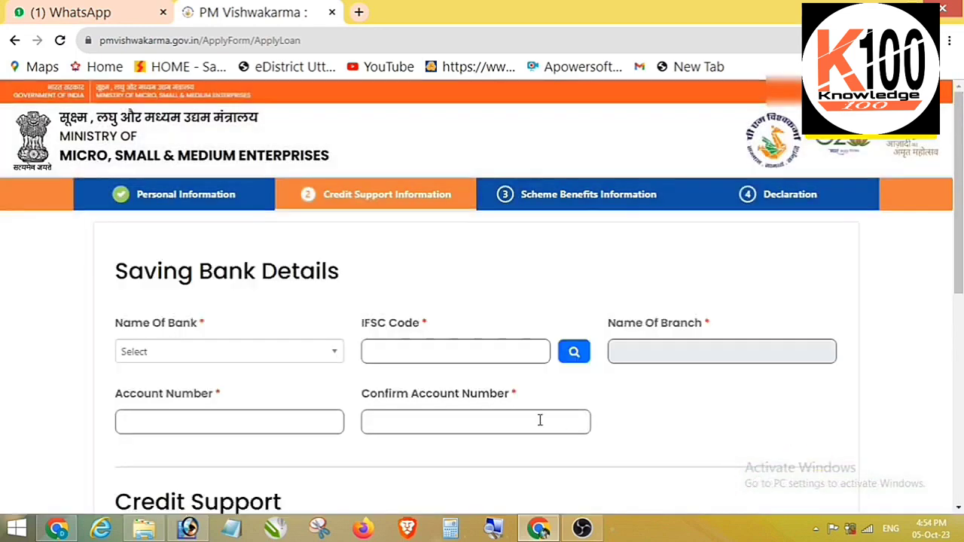
Select Punjab National Bank and enter the IFSC code so the branch fills in.
left_click(188, 351)
scroll(192, 453, "down", 20)
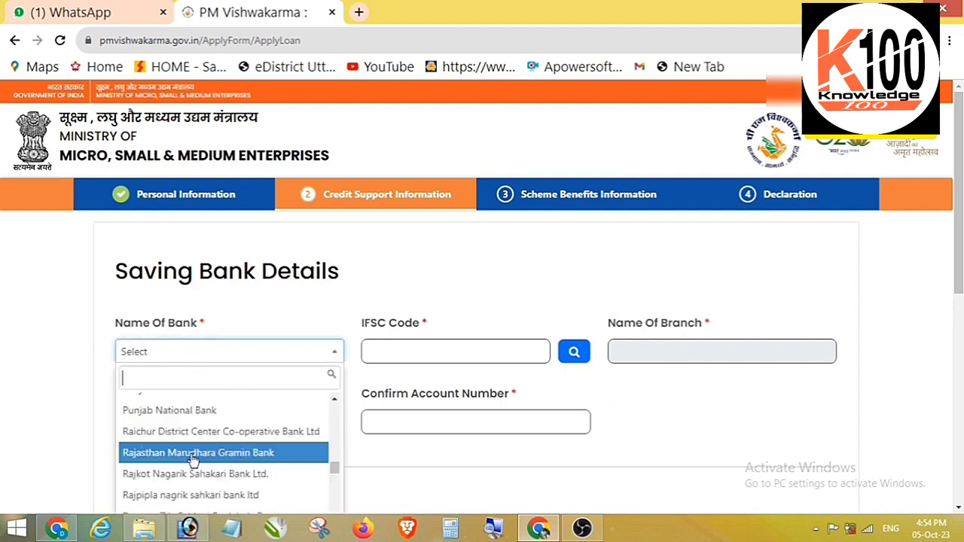
left_click(188, 409)
left_click(389, 352)
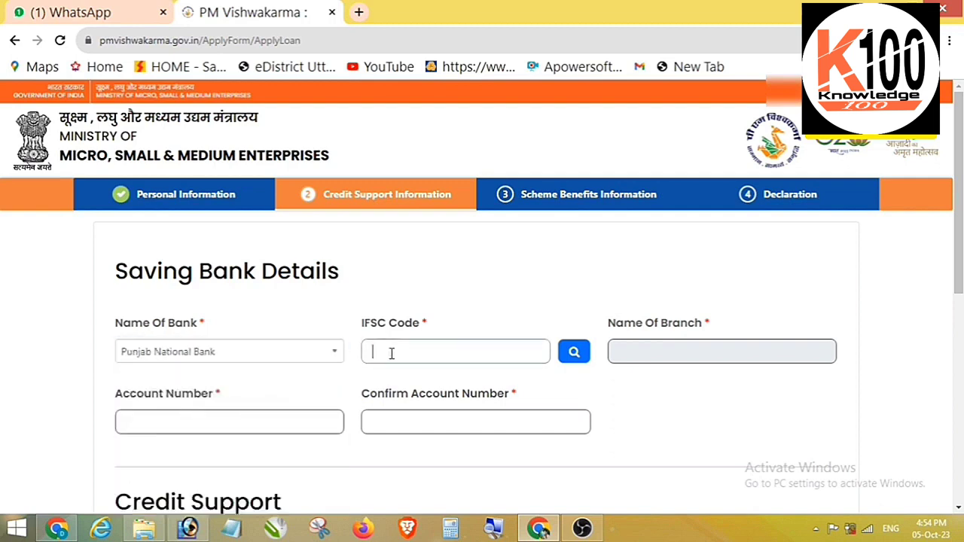
key("ctrl+v")
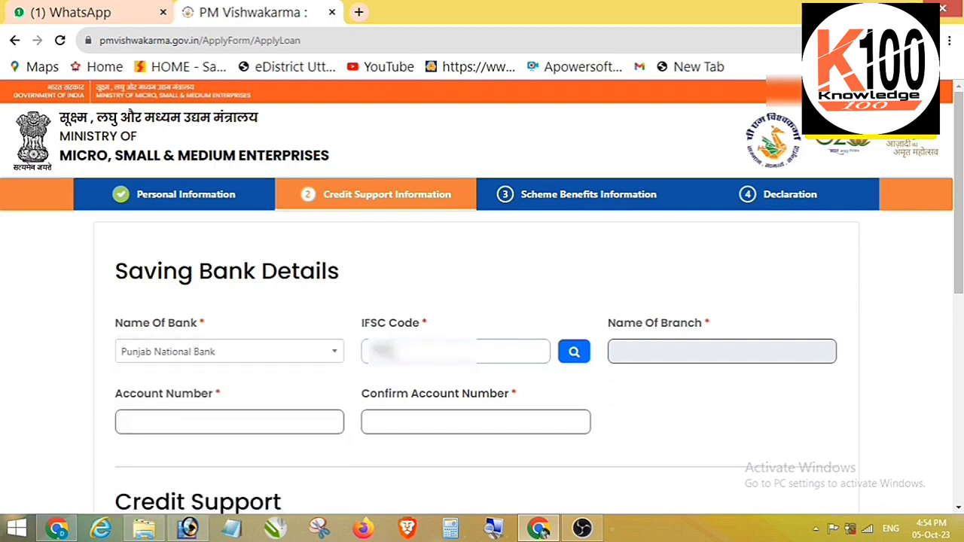
type("B0")
left_click(578, 355)
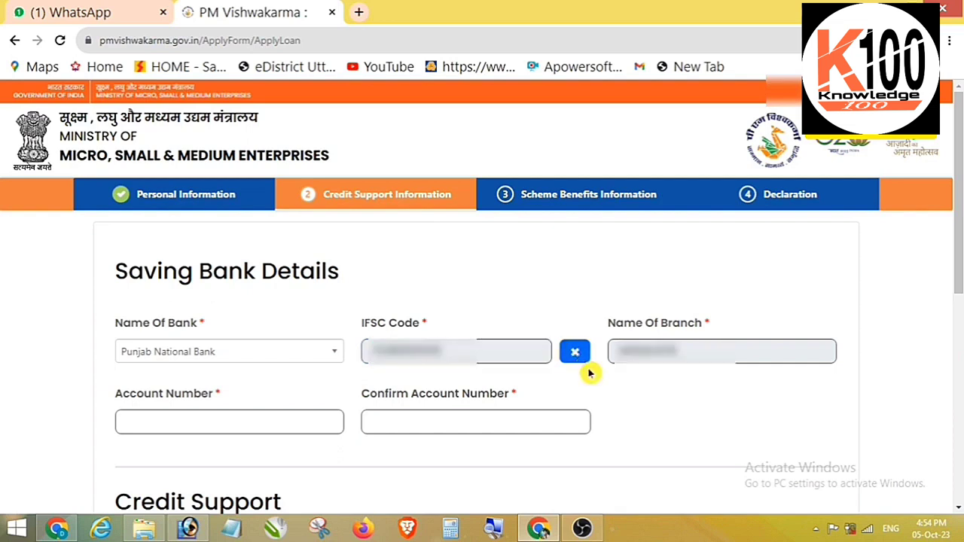
Enter the savings account number and re-enter it to confirm.
left_click(198, 410)
type("000000")
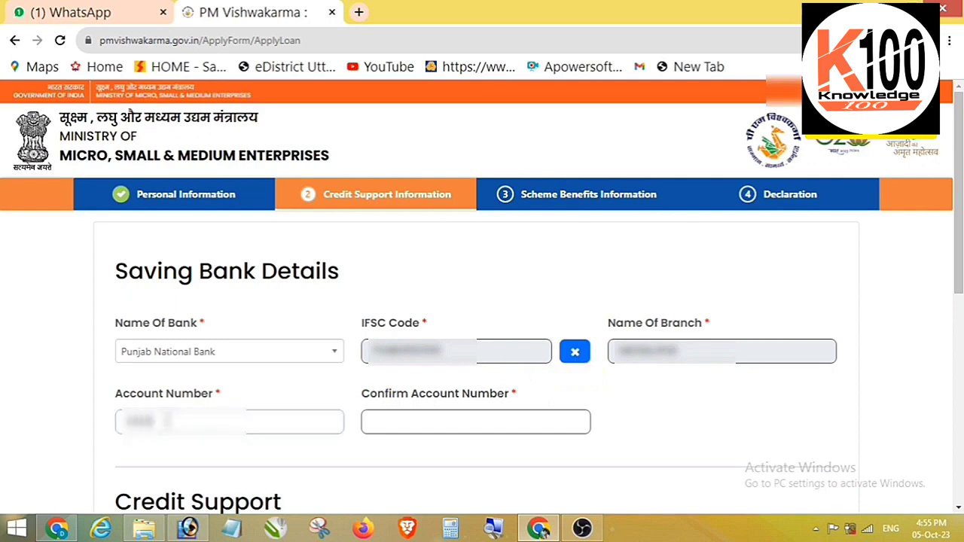
type("000000000")
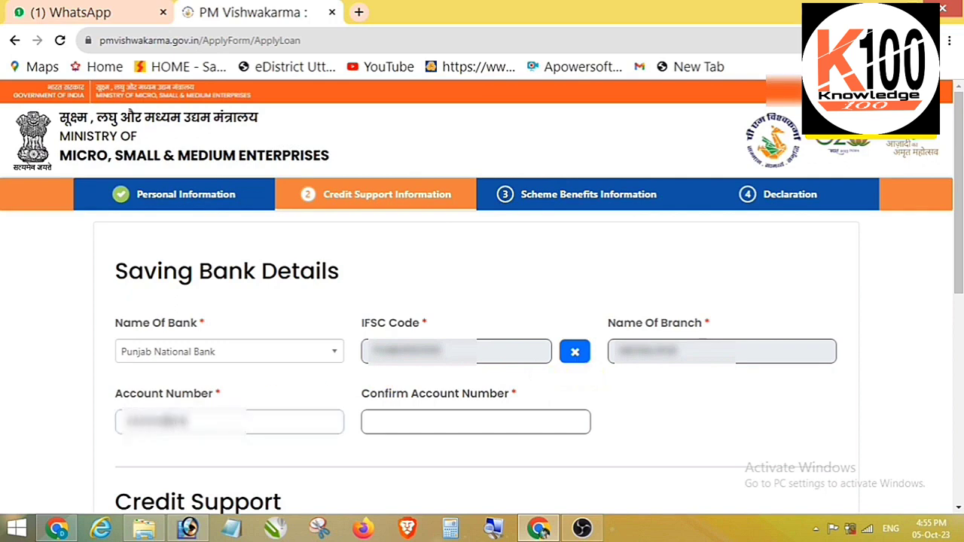
left_click(418, 423)
type("0000")
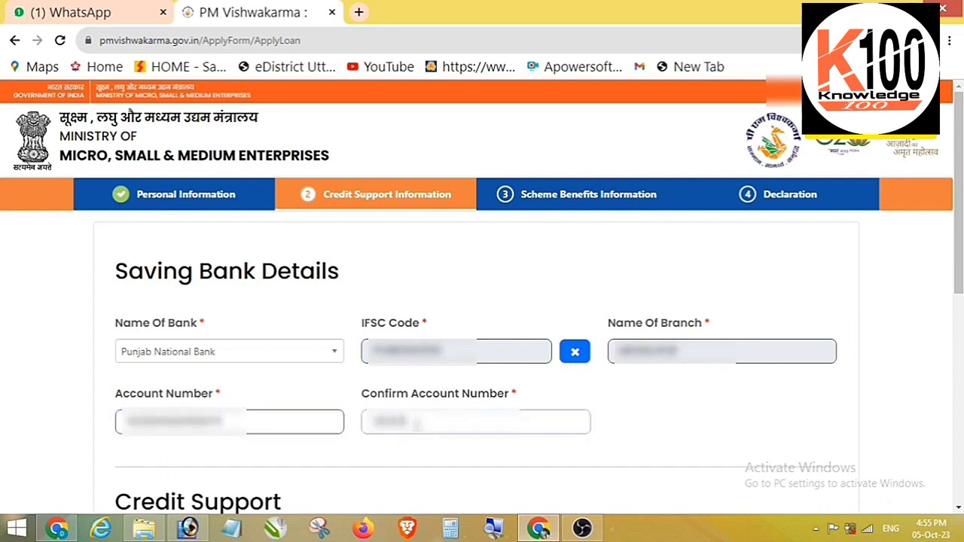
type("00000000")
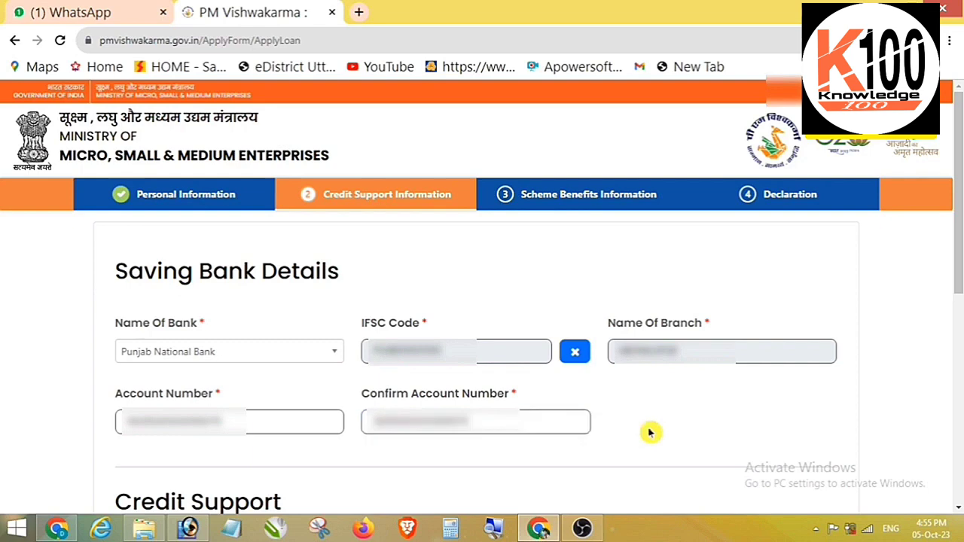
scroll(651, 432, "down", 2)
scroll(255, 369, "down", 1)
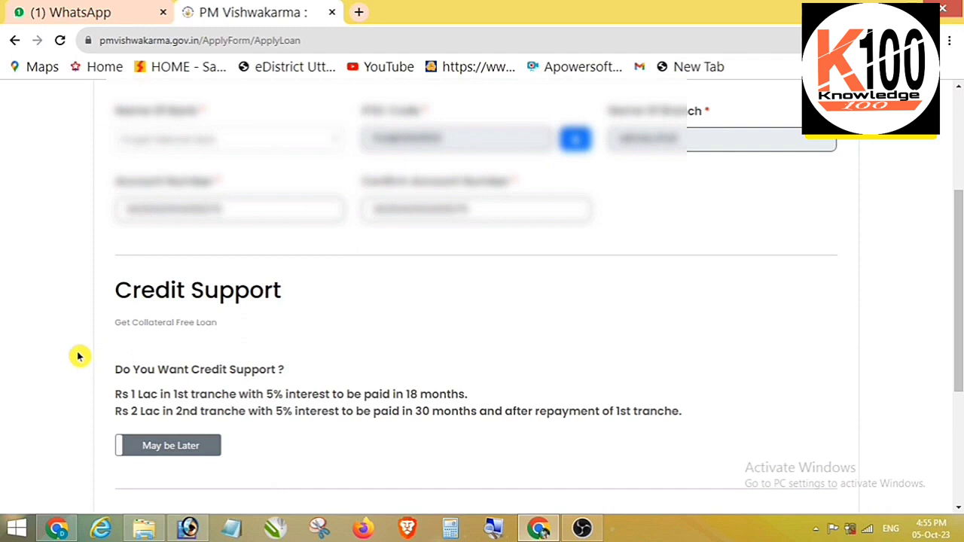
Save credit support 'May be Later' and digitally active 'No', then continue to Scheme Benefits.
scroll(79, 356, "down", 3)
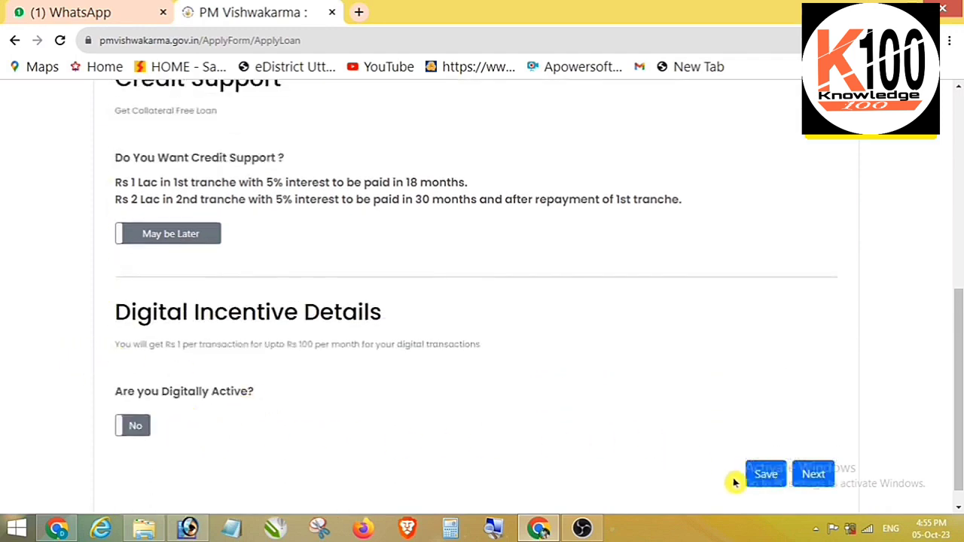
left_click(756, 474)
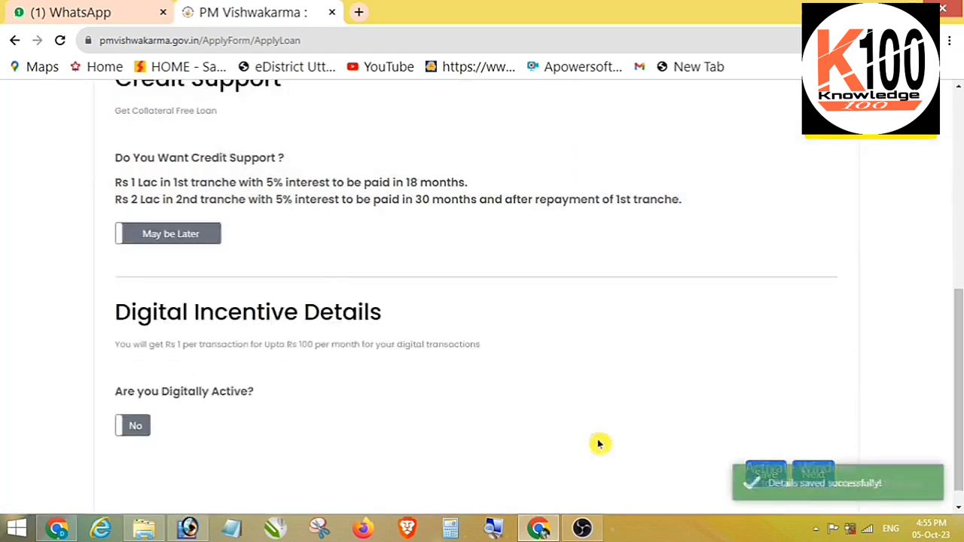
scroll(819, 343, "down", 1)
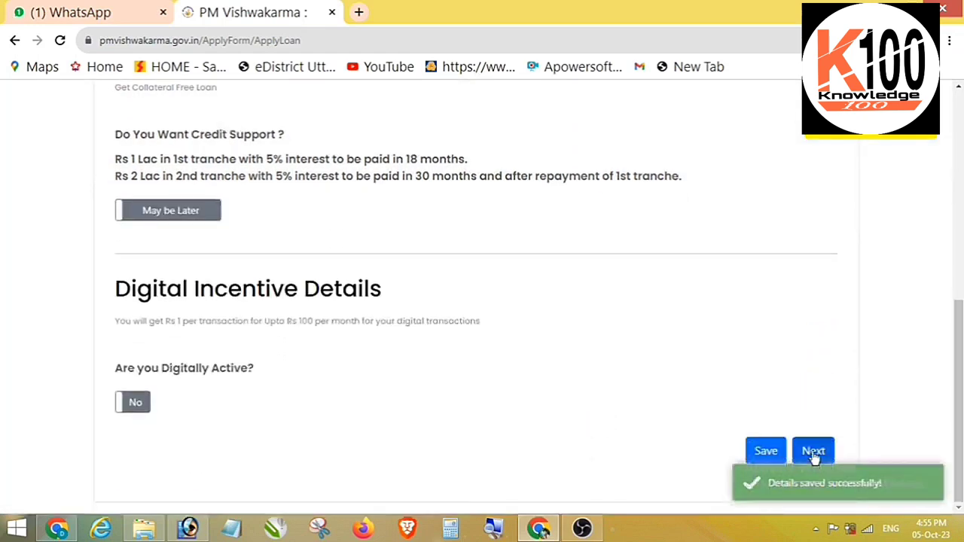
left_click(814, 451)
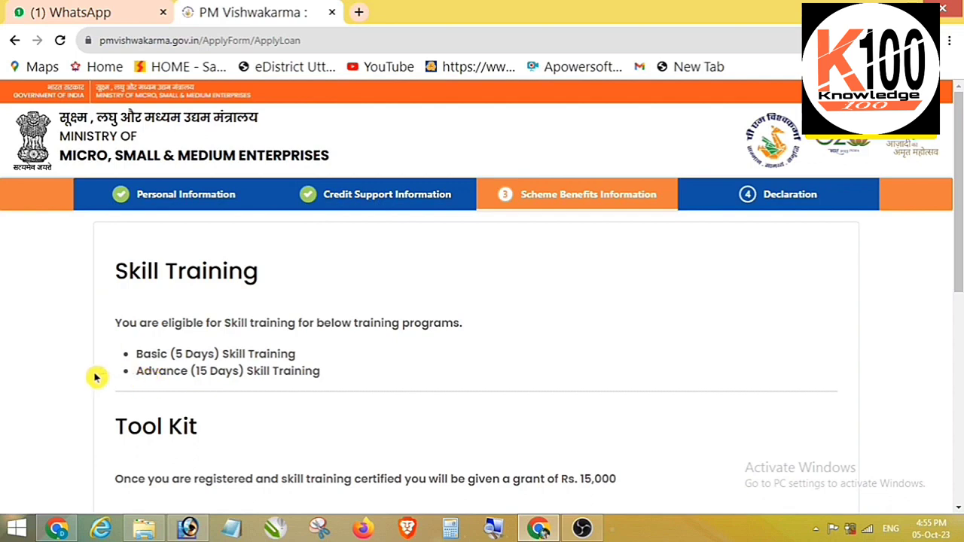
Save Skill Training, Tool Kit and Marketing Support without marketing options, then continue to Declaration.
scroll(96, 375, "down", 2)
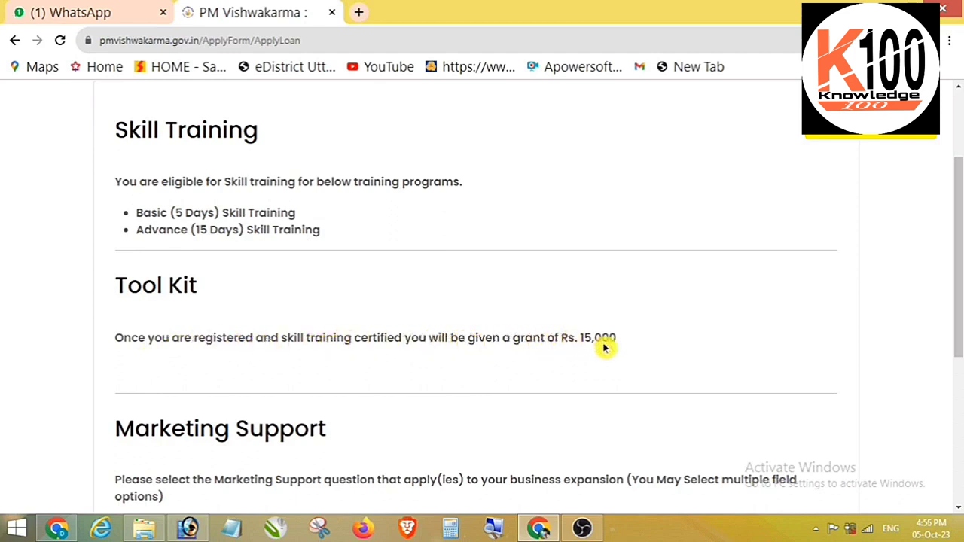
scroll(608, 344, "down", 2)
scroll(124, 369, "down", 2)
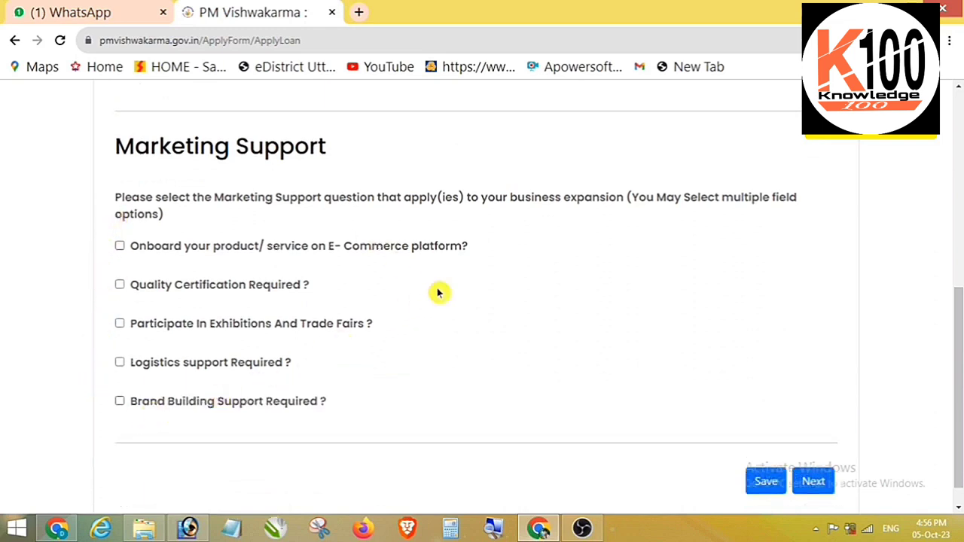
left_click(767, 482)
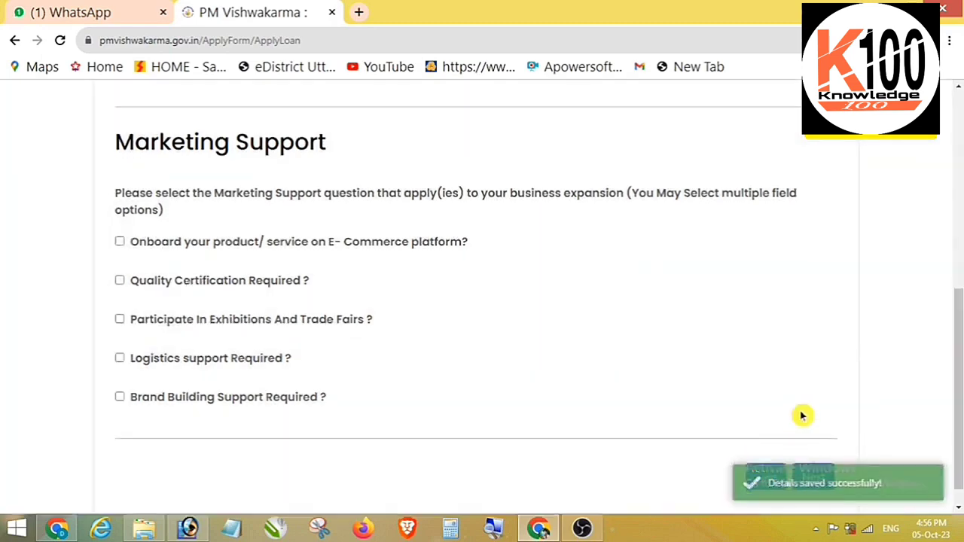
scroll(795, 425, "down", 1)
left_click(811, 452)
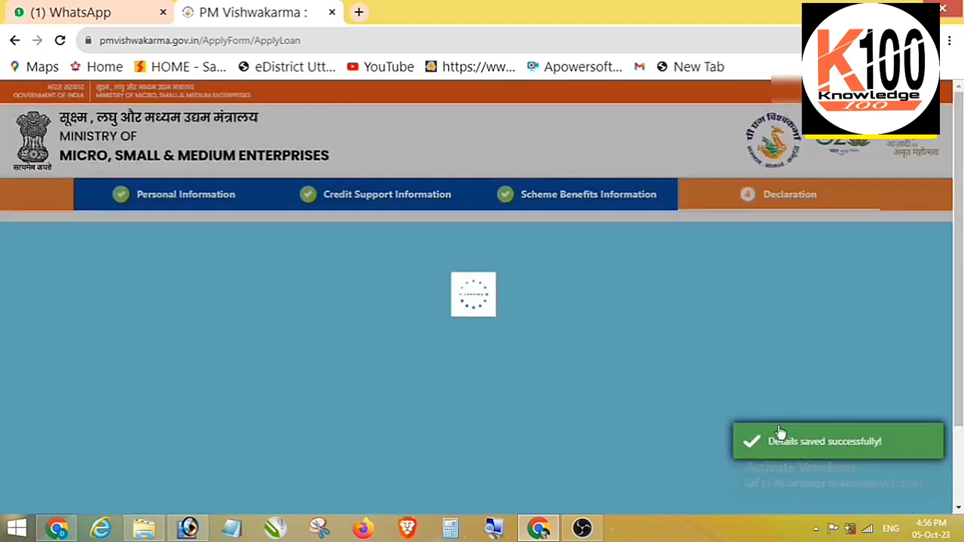
Agree to the PM Vishwakarma Privacy Policy and Terms and submit the completed application.
scroll(293, 295, "down", 1)
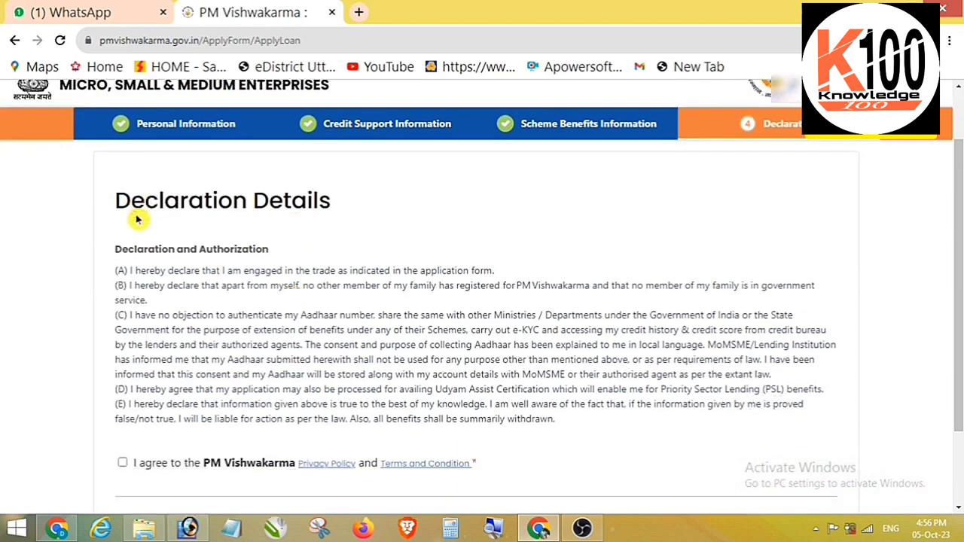
left_click(123, 464)
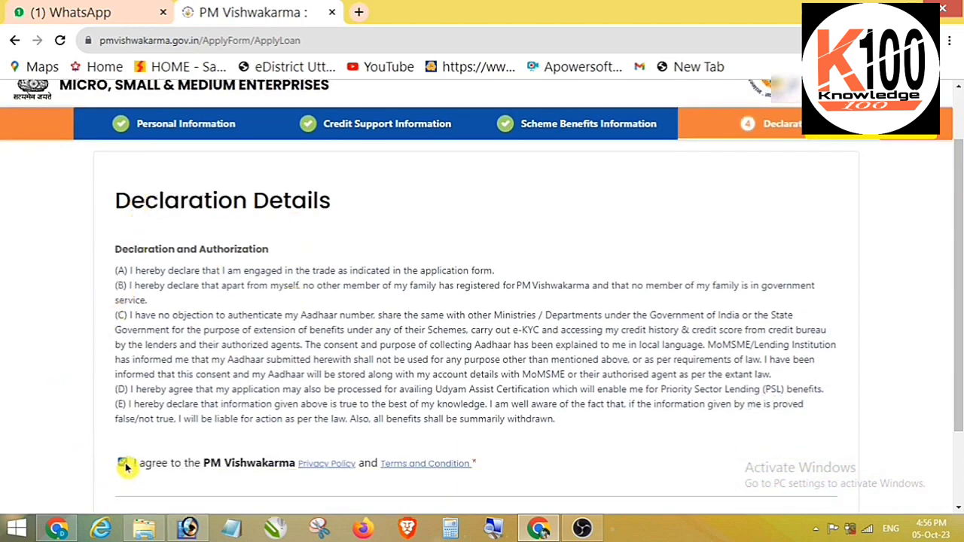
scroll(430, 355, "down", 1)
left_click(787, 476)
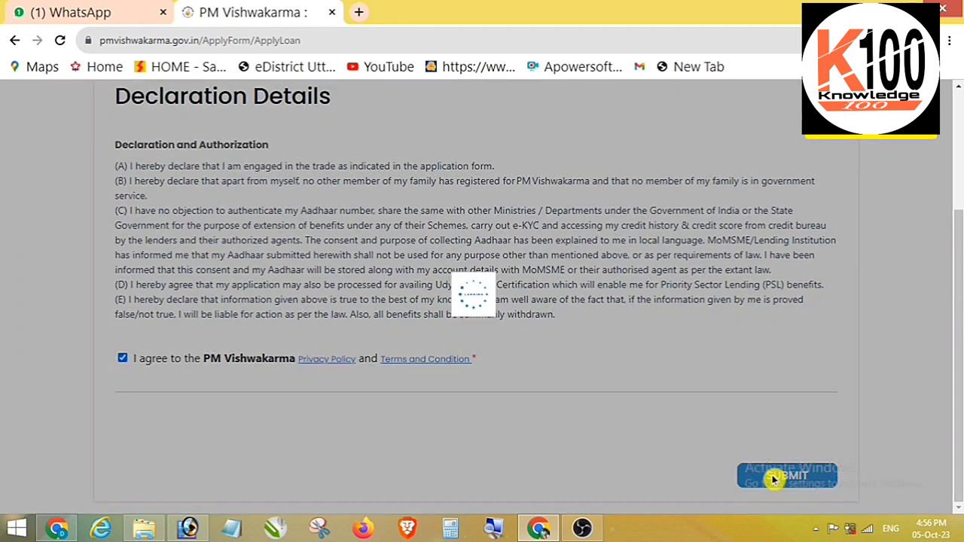